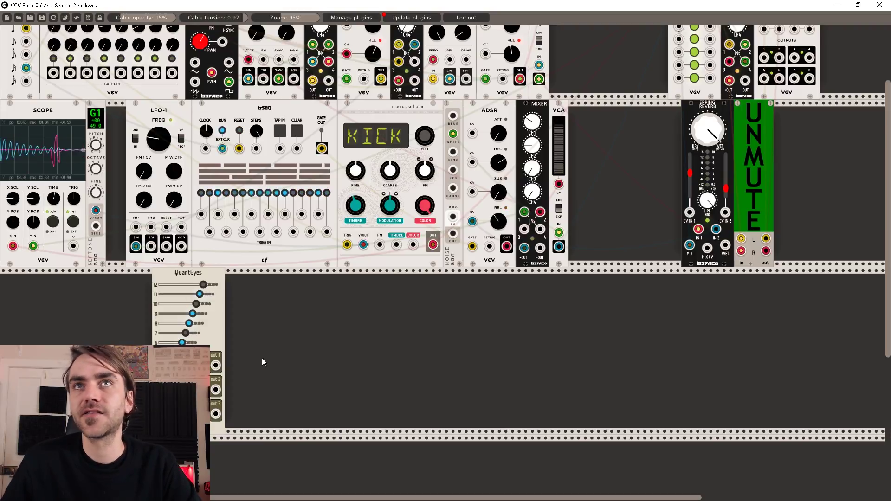
Clear SCOPE and the pitch reference module from the second row and place QuantEyes directly beside LFO-1.
{"action": "scroll", "coordinate": [261, 360], "scroll_direction": "up", "scroll_amount": 4}
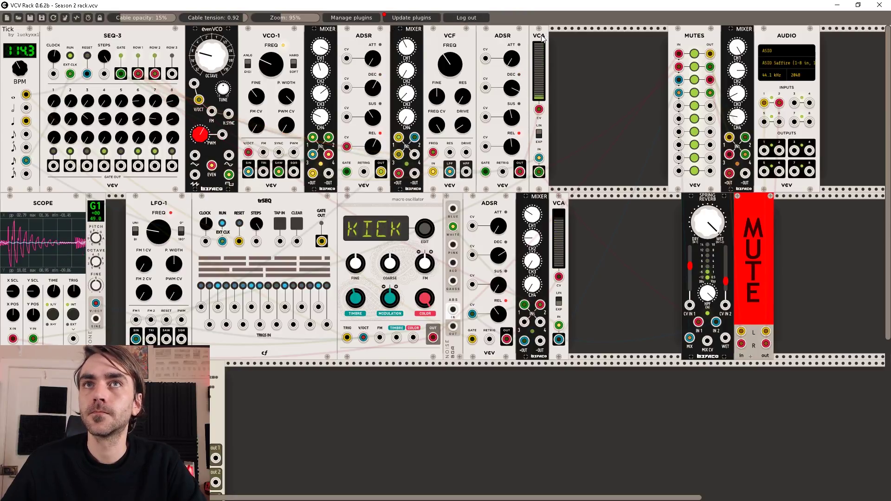
{"action": "key", "text": "Delete"}
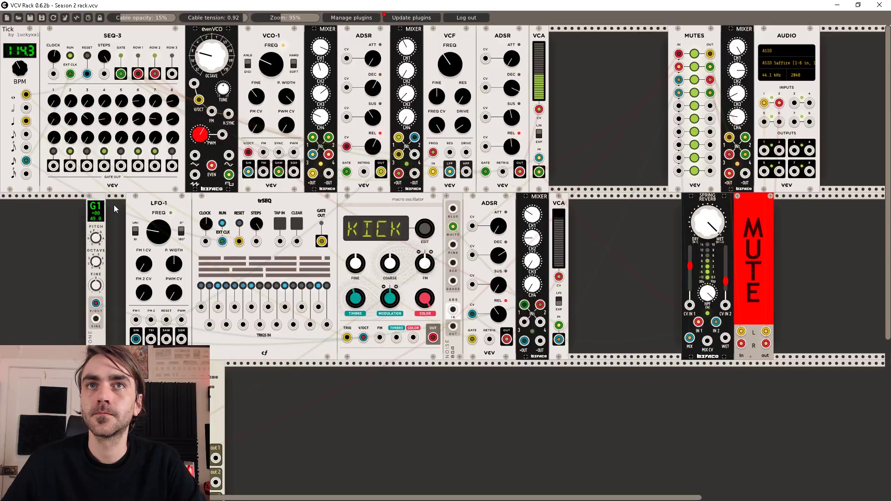
{"action": "key", "text": "Delete"}
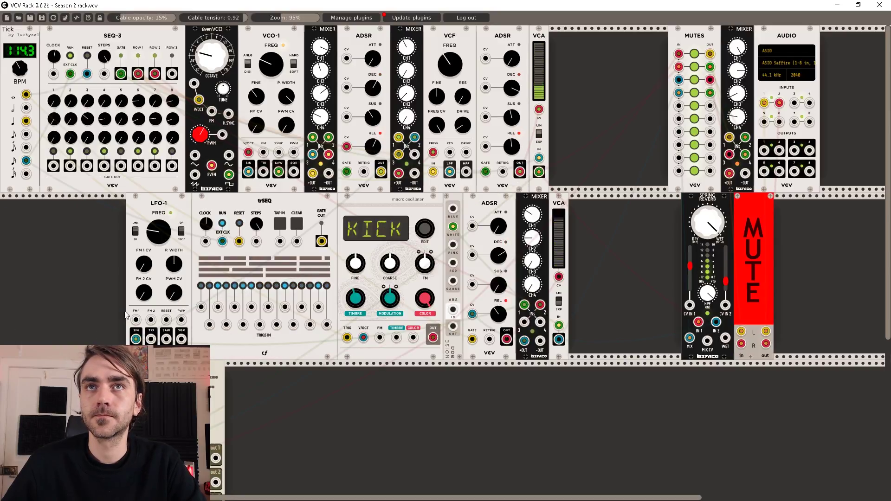
{"action": "left_click_drag", "start_coordinate": [203, 396], "coordinate": [103, 222]}
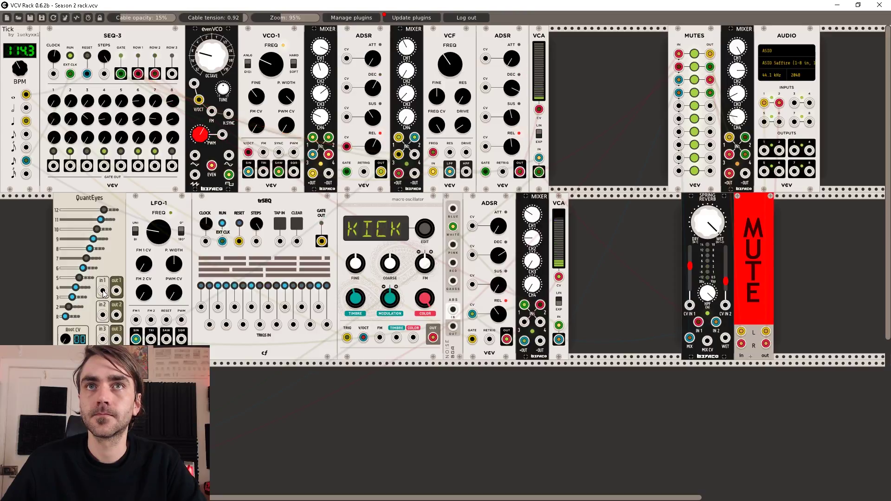
Route SEQ-3's Row 1 output through QuantEyes in 1 and out 1.
{"action": "left_click_drag", "start_coordinate": [116, 290], "coordinate": [346, 147]}
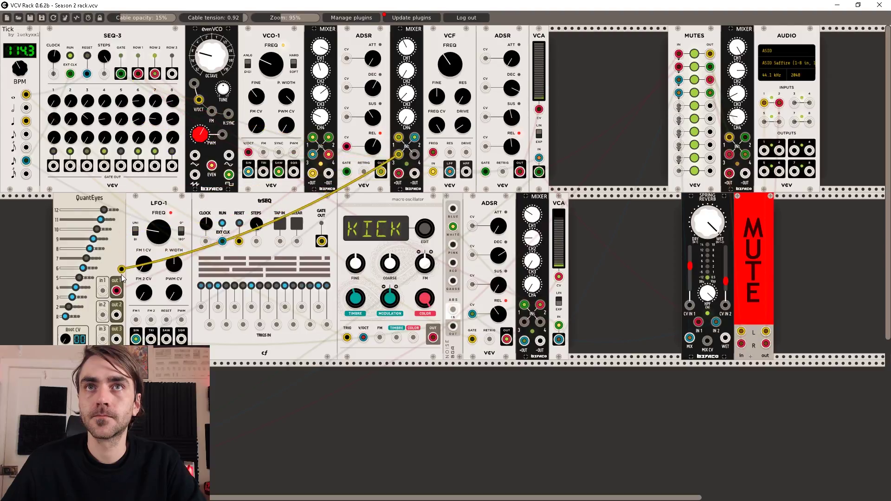
{"action": "left_click_drag", "start_coordinate": [139, 76], "coordinate": [116, 291]}
{"action": "mouse_move", "coordinate": [141, 77]}
{"action": "left_mouse_down"}
{"action": "mouse_move", "coordinate": [190, 116]}
{"action": "mouse_move", "coordinate": [122, 236]}
{"action": "mouse_move", "coordinate": [103, 291]}
{"action": "mouse_move", "coordinate": [139, 76]}
{"action": "left_mouse_up"}
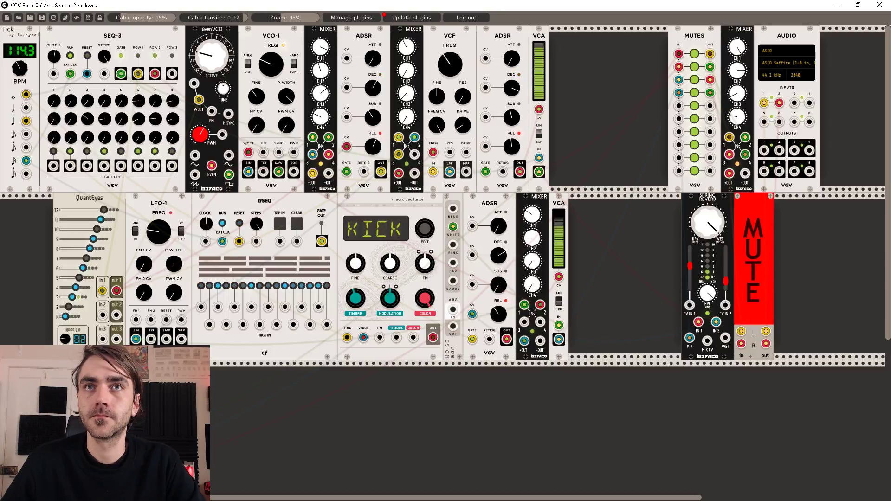
Vary the QuantEyes root note, trying 04 and ending at 00, and mute the audio output.
{"action": "left_click_drag", "start_coordinate": [70, 342], "coordinate": [67, 341]}
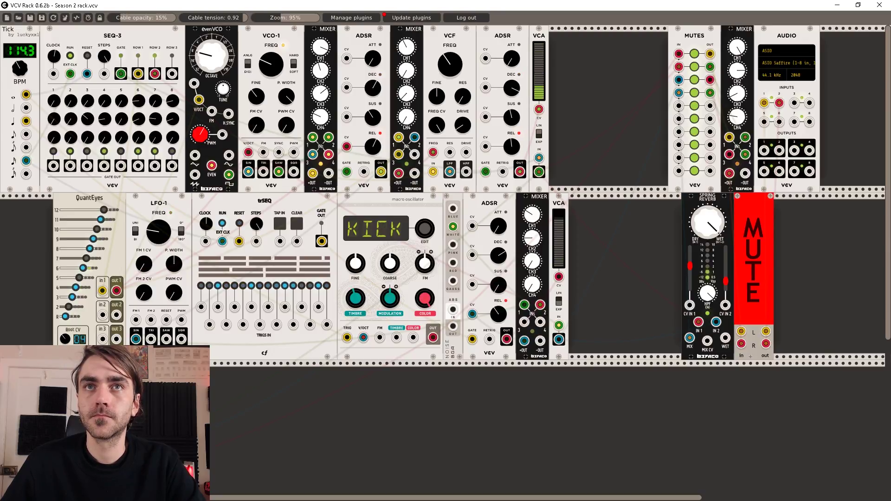
{"action": "left_click_drag", "start_coordinate": [66, 340], "coordinate": [65, 337]}
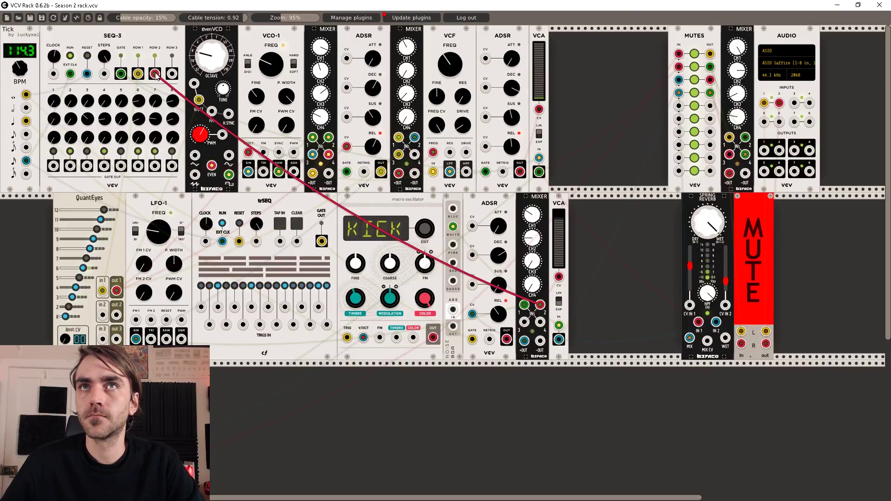
{"action": "left_click", "coordinate": [752, 236]}
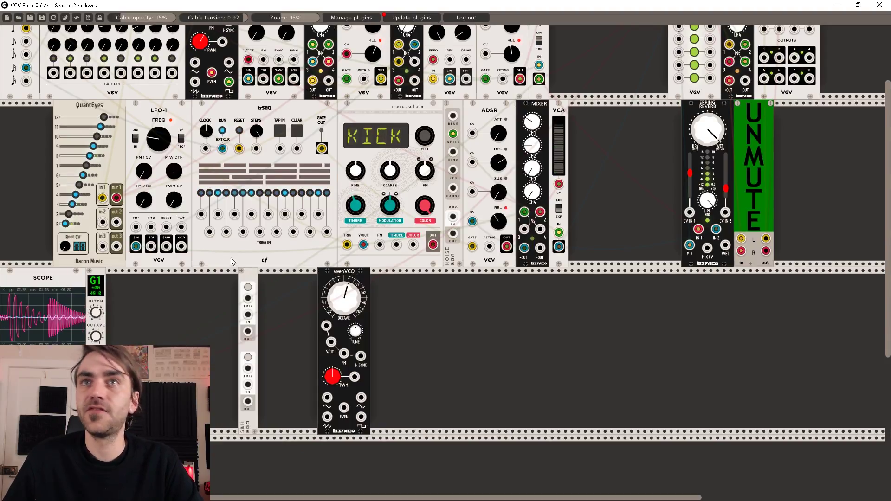
Route the S&H output through QuantEyes channel 2 into the lower EvenVCO's V/OCT input and place S&H beside that EvenVCO.
{"action": "left_click_drag", "start_coordinate": [252, 274], "coordinate": [203, 274]}
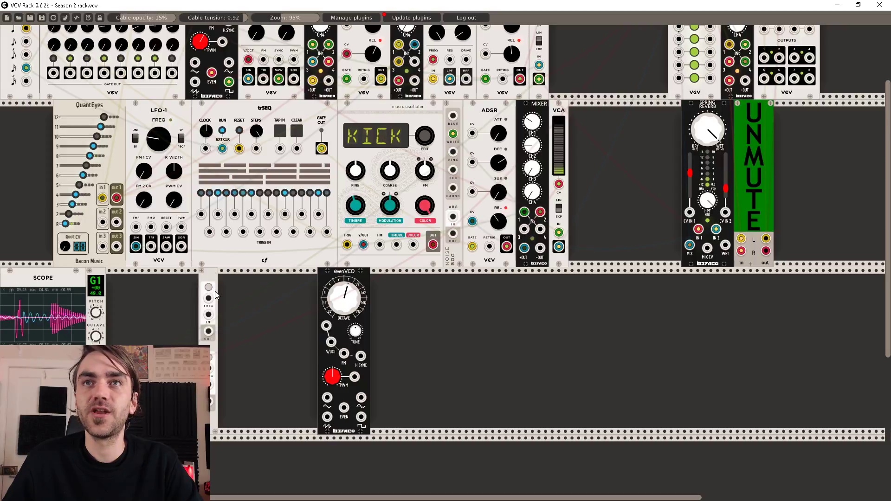
{"action": "left_click_drag", "start_coordinate": [209, 331], "coordinate": [332, 345]}
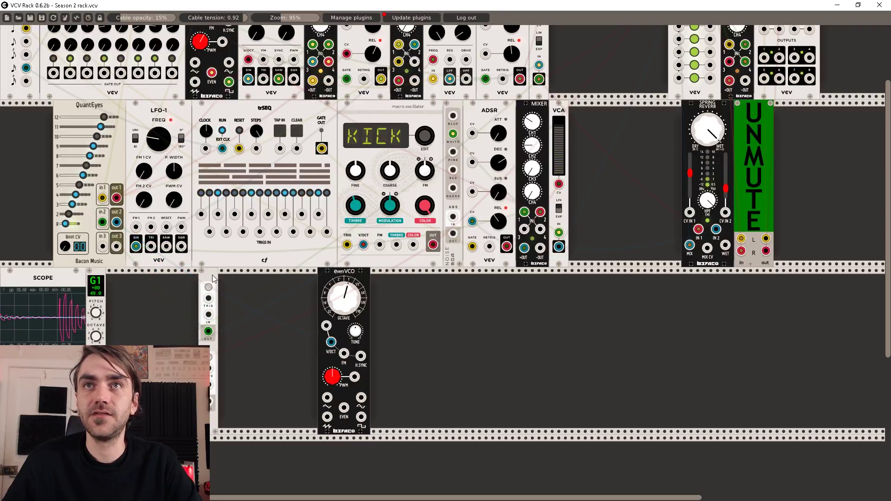
{"action": "left_click_drag", "start_coordinate": [212, 275], "coordinate": [311, 275]}
Add Bogaudio's MIX8 8-channel mixer and panner to the top row and repatch the old output MIXER's cables to it.
{"action": "scroll", "coordinate": [711, 65], "scroll_direction": "up", "scroll_amount": 4}
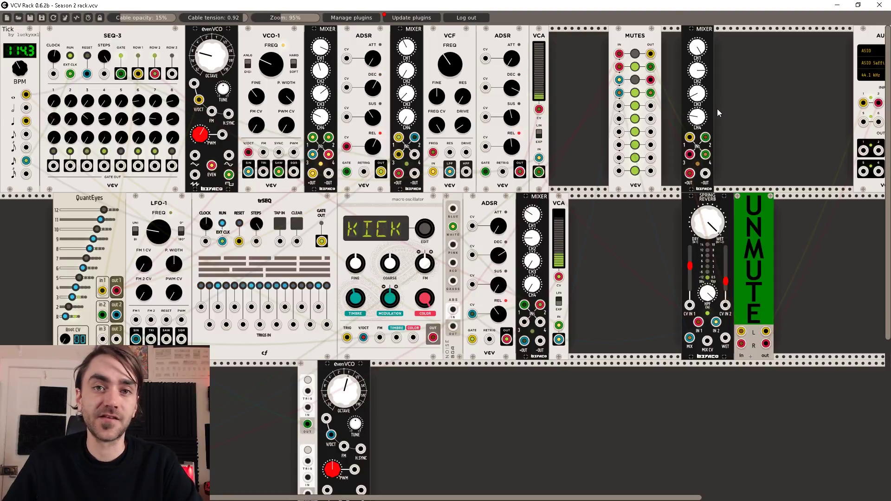
{"action": "right_click", "coordinate": [747, 85]}
{"action": "type", "text": "mixer"}
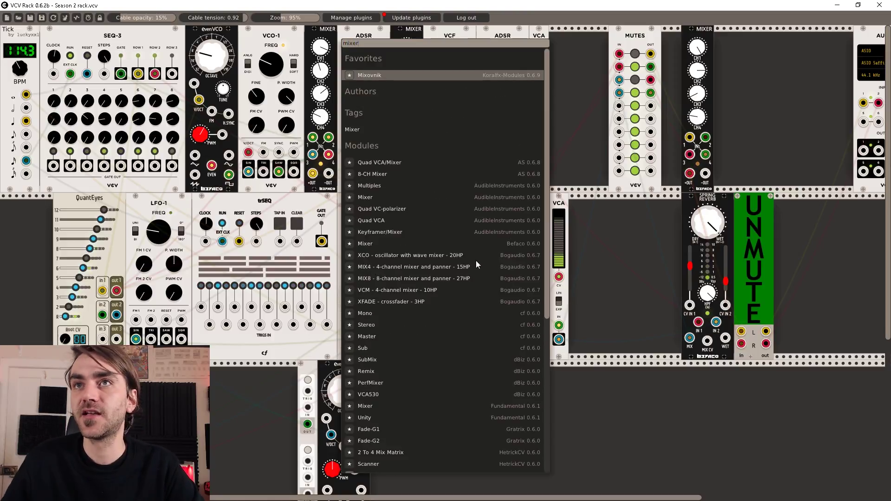
{"action": "left_click", "coordinate": [400, 280]}
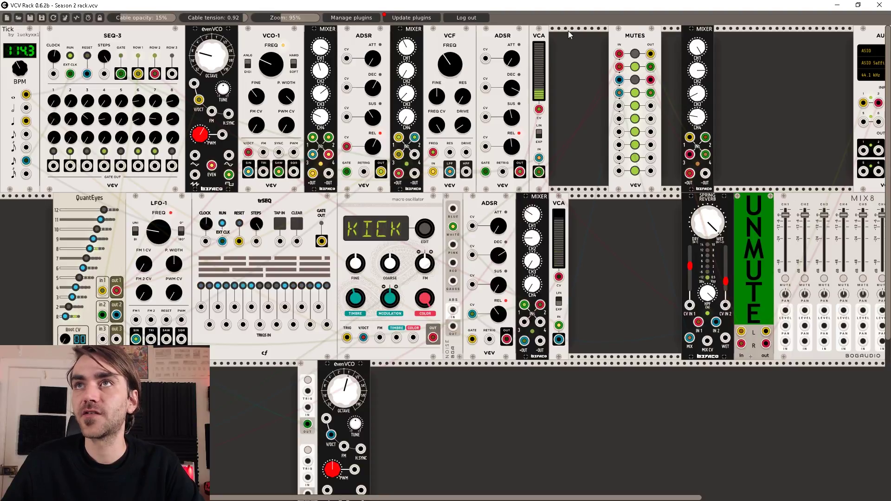
{"action": "left_click_drag", "start_coordinate": [716, 32], "coordinate": [628, 215]}
{"action": "left_click_drag", "start_coordinate": [610, 304], "coordinate": [621, 148]}
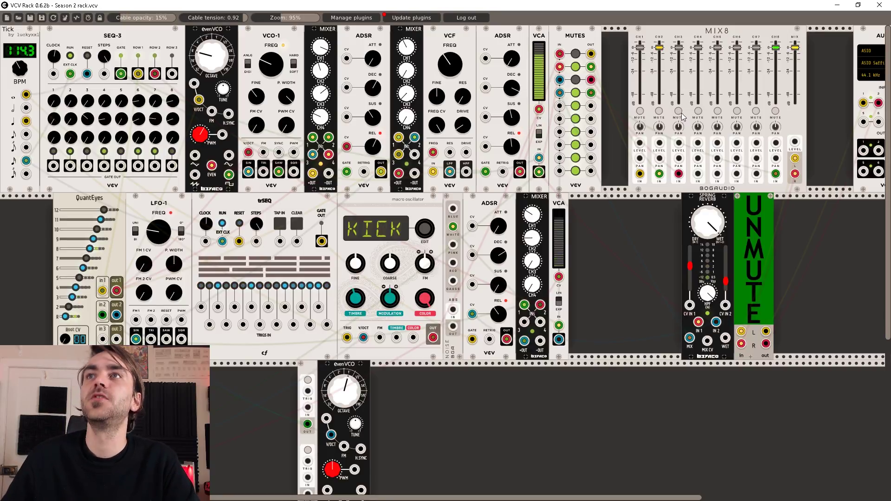
Delete the MUTES module from the top row and mute the audio output.
{"action": "left_click_drag", "start_coordinate": [578, 33], "coordinate": [601, 211]}
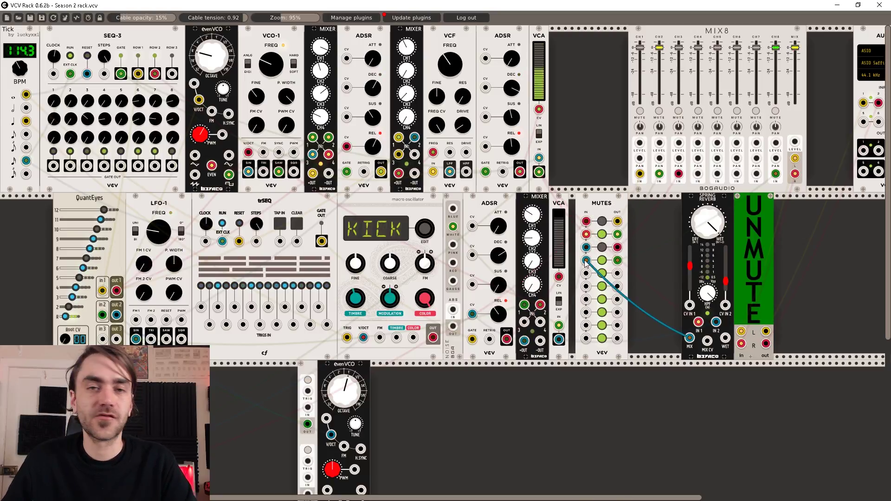
{"action": "left_click_drag", "start_coordinate": [601, 204], "coordinate": [575, 36]}
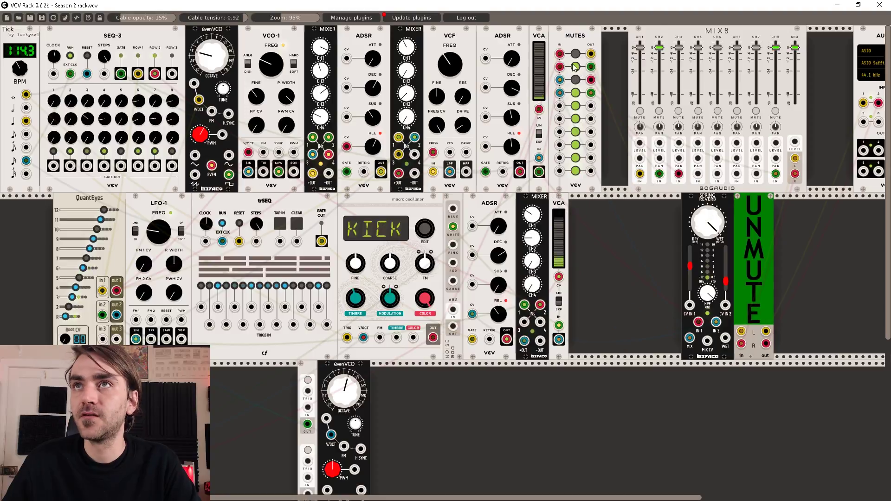
{"action": "right_click", "coordinate": [581, 33]}
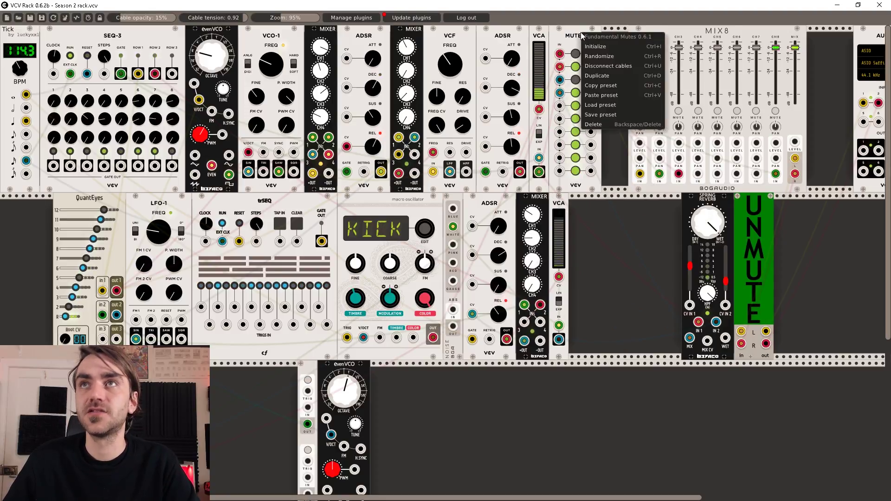
{"action": "left_click", "coordinate": [602, 125]}
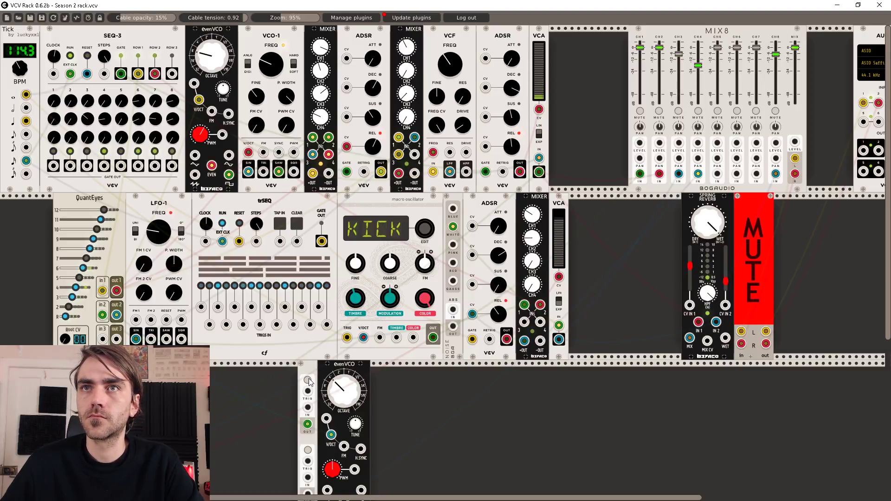
{"action": "left_click", "coordinate": [758, 254]}
Add a Befaco Dual Atenuverter beside S&H and route the S&H output through its first channel.
{"action": "scroll", "coordinate": [668, 264], "scroll_direction": "down", "scroll_amount": 4}
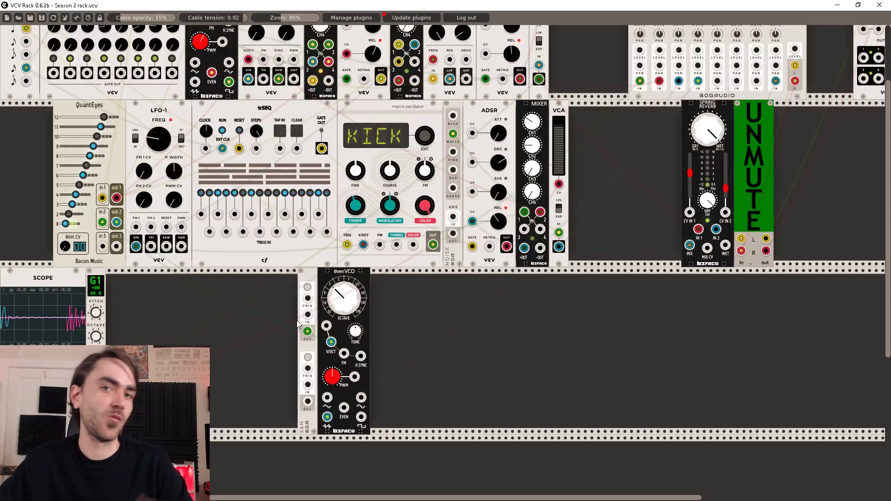
{"action": "right_click", "coordinate": [215, 388]}
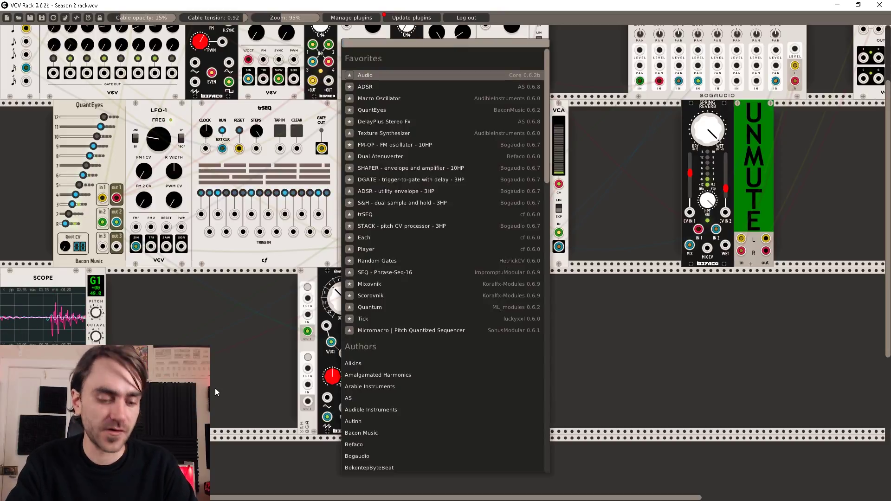
{"action": "type", "text": "atten"}
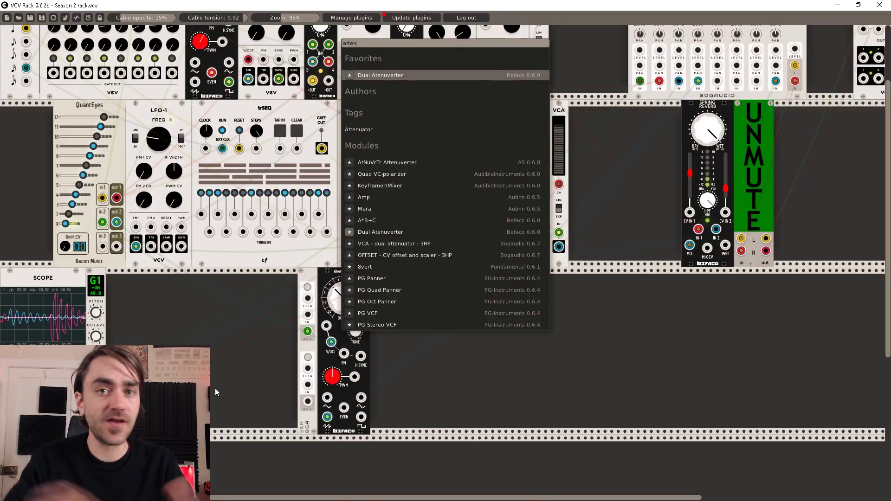
{"action": "left_click", "coordinate": [384, 232]}
{"action": "left_click_drag", "start_coordinate": [215, 278], "coordinate": [275, 278]}
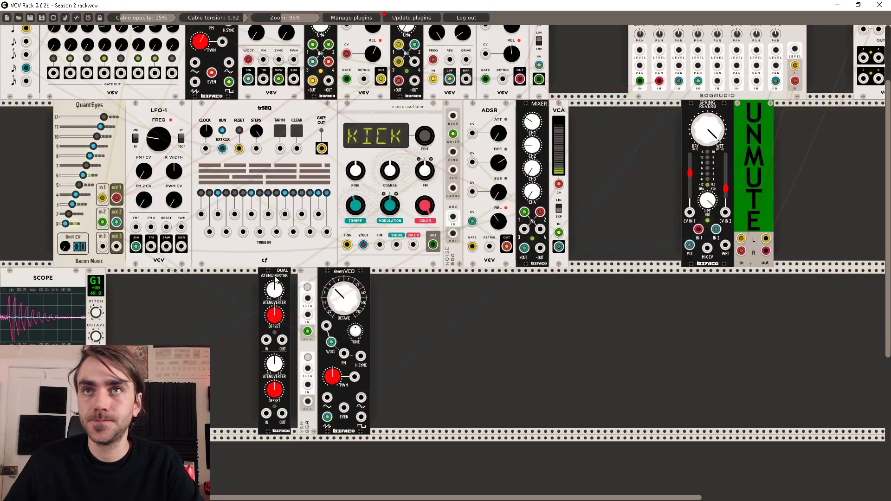
{"action": "left_click_drag", "start_coordinate": [308, 333], "coordinate": [266, 341]}
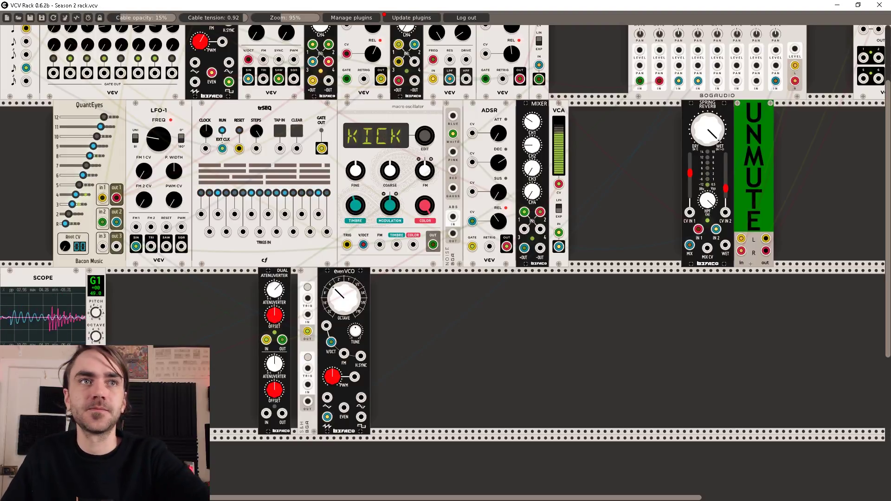
Unmute the audio output, trigger S&H from Tick's third clock output, and move Dual Atenuverter up against S&H.
{"action": "left_click", "coordinate": [753, 162]}
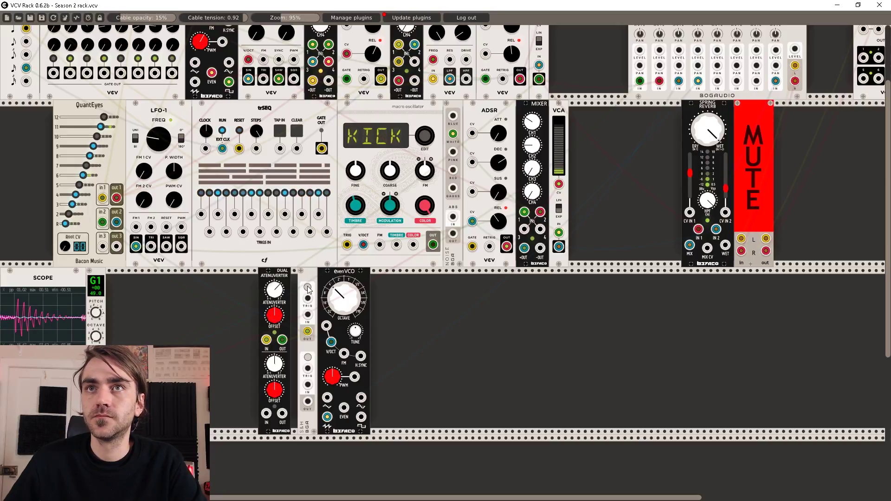
{"action": "left_click_drag", "start_coordinate": [307, 299], "coordinate": [28, 125]}
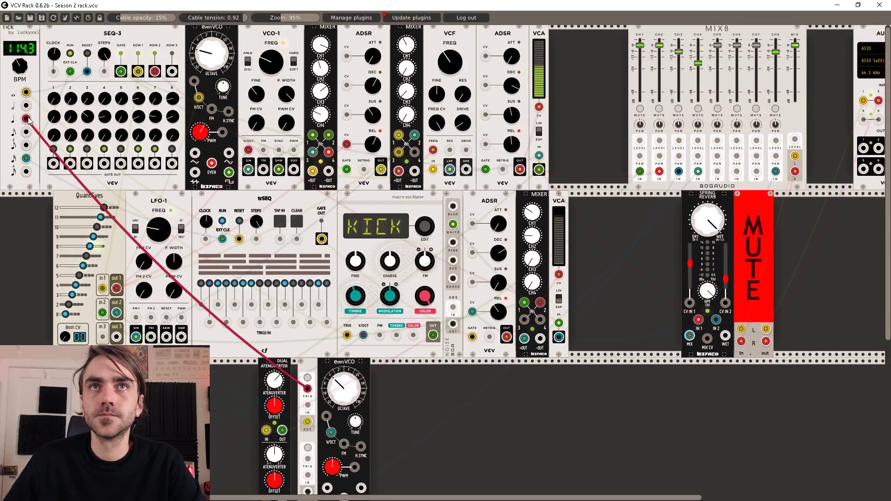
{"action": "scroll", "coordinate": [603, 431], "scroll_direction": "down", "scroll_amount": 3}
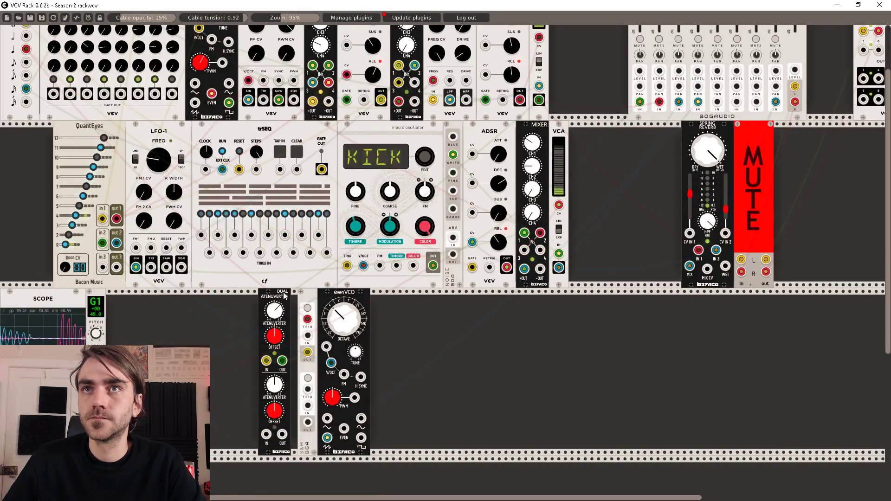
{"action": "left_click_drag", "start_coordinate": [278, 293], "coordinate": [286, 293]}
Patch the lower EvenVCO's sawtooth output into the VCF's IN jack.
{"action": "scroll", "coordinate": [531, 284], "scroll_direction": "up", "scroll_amount": 3}
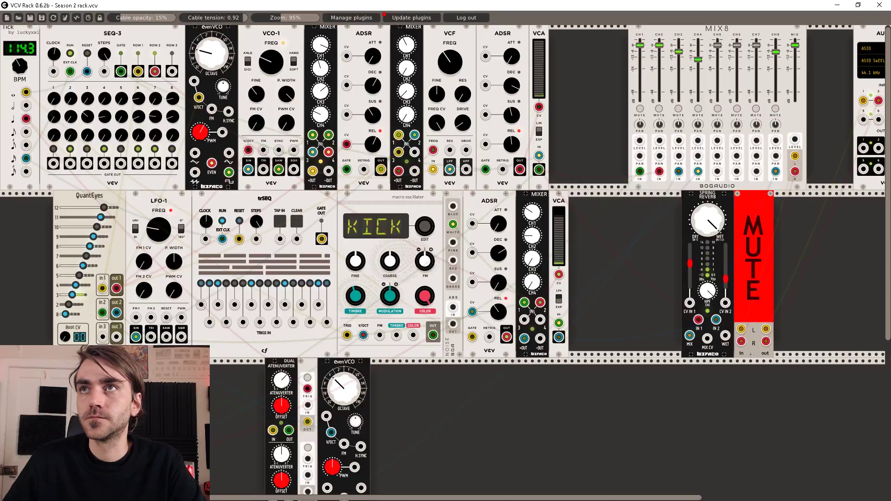
{"action": "scroll", "coordinate": [600, 314], "scroll_direction": "down", "scroll_amount": 4}
{"action": "right_click", "coordinate": [353, 272]}
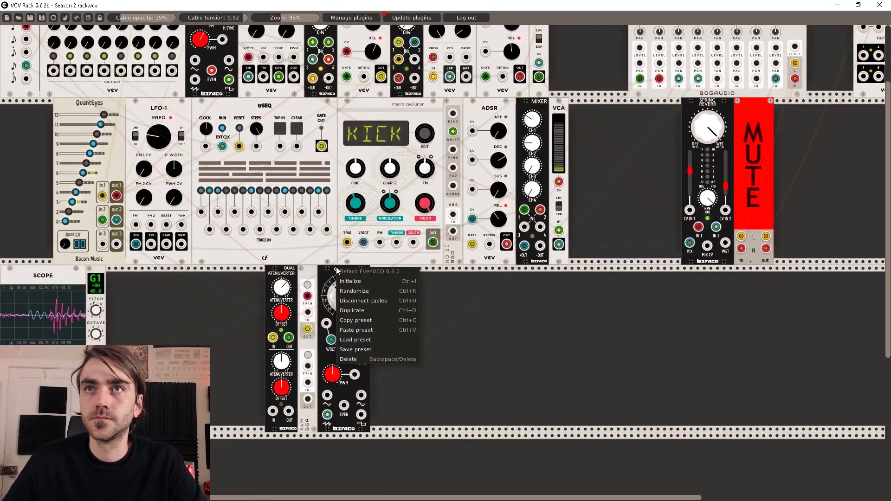
{"action": "left_click", "coordinate": [607, 381]}
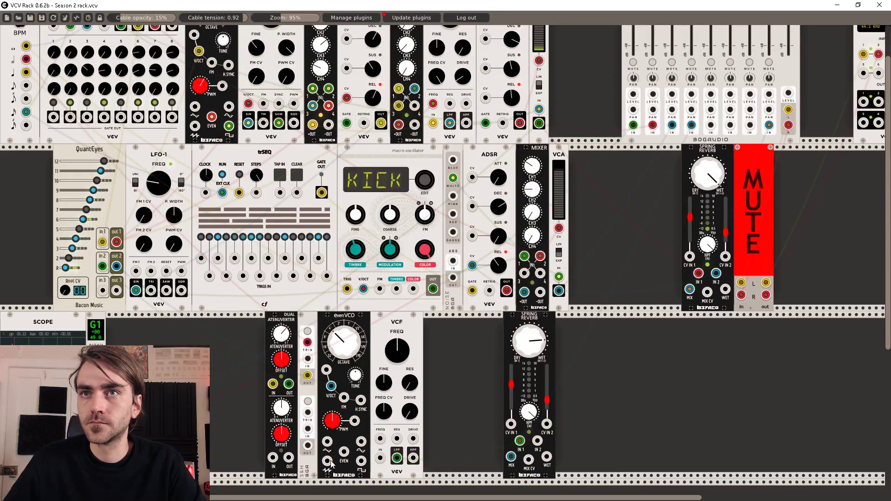
{"action": "mouse_move", "coordinate": [327, 461]}
{"action": "left_mouse_down"}
{"action": "mouse_move", "coordinate": [371, 463]}
{"action": "mouse_move", "coordinate": [379, 454]}
{"action": "left_mouse_up"}
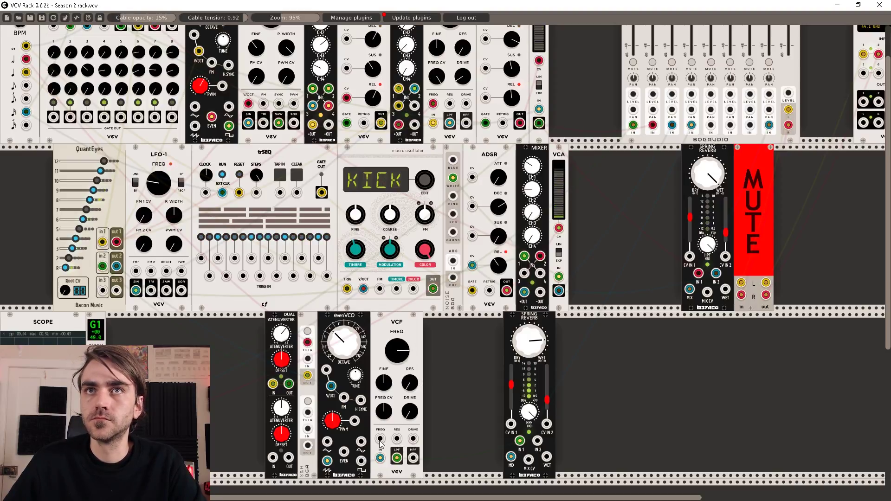
Duplicate LFO-1, patch the copy's SIN output to the lower VCF's FREQ input, and place it beside Dual Atenuverter.
{"action": "right_click", "coordinate": [139, 305]}
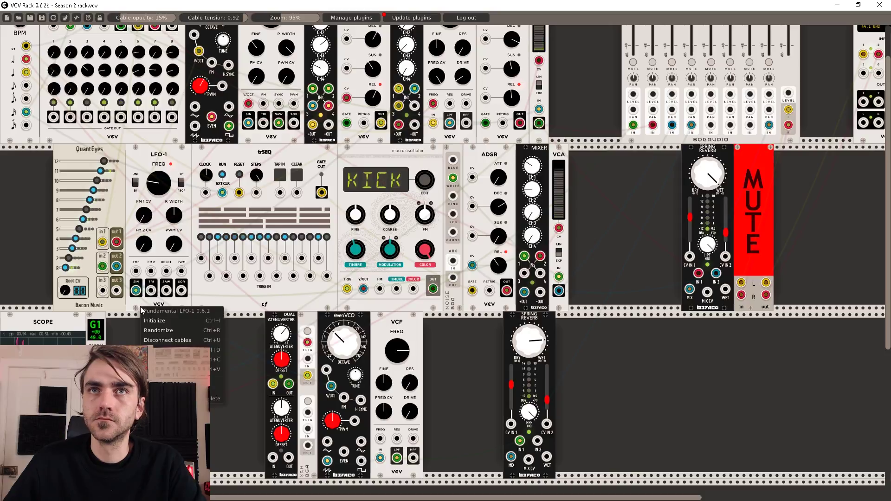
{"action": "left_click", "coordinate": [153, 349]}
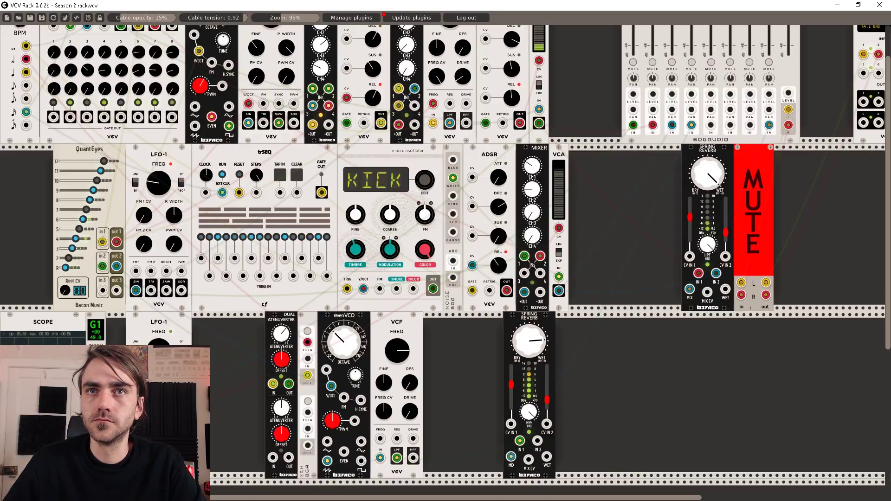
{"action": "left_click_drag", "start_coordinate": [135, 457], "coordinate": [380, 439]}
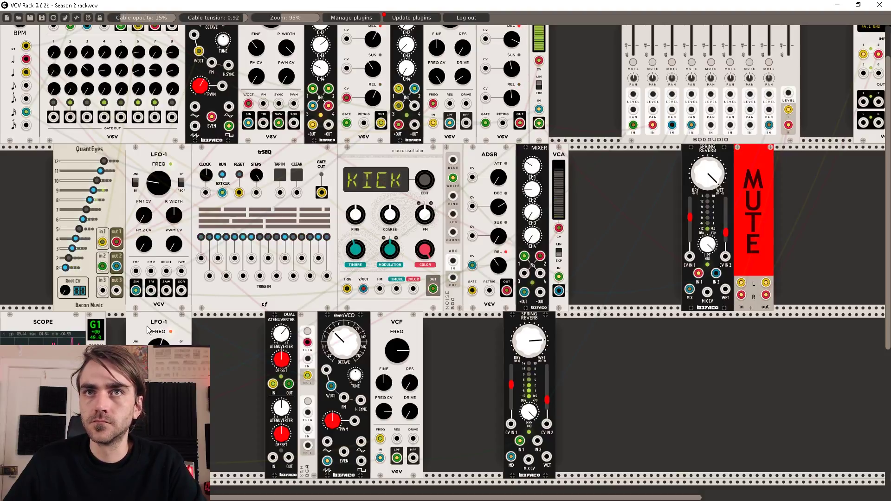
{"action": "left_click_drag", "start_coordinate": [147, 330], "coordinate": [262, 329]}
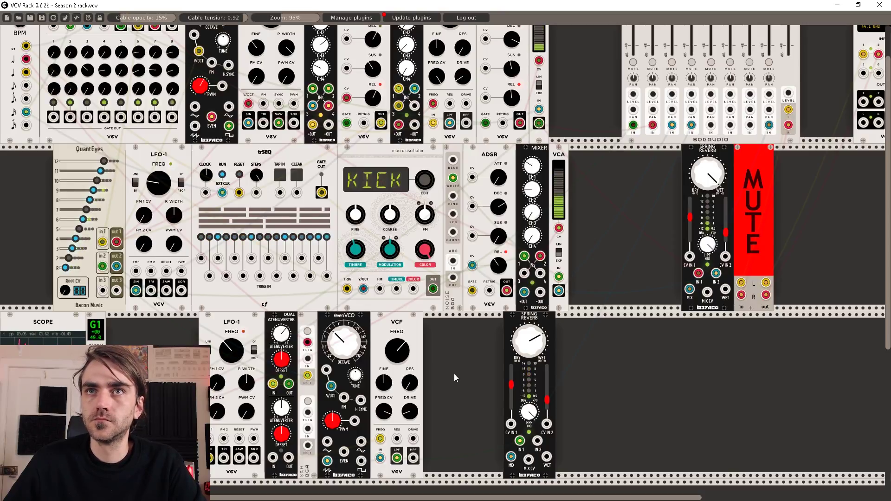
Lower the octave of the EvenVCO in the bottom row.
{"action": "scroll", "coordinate": [473, 385], "scroll_direction": "down", "scroll_amount": 2}
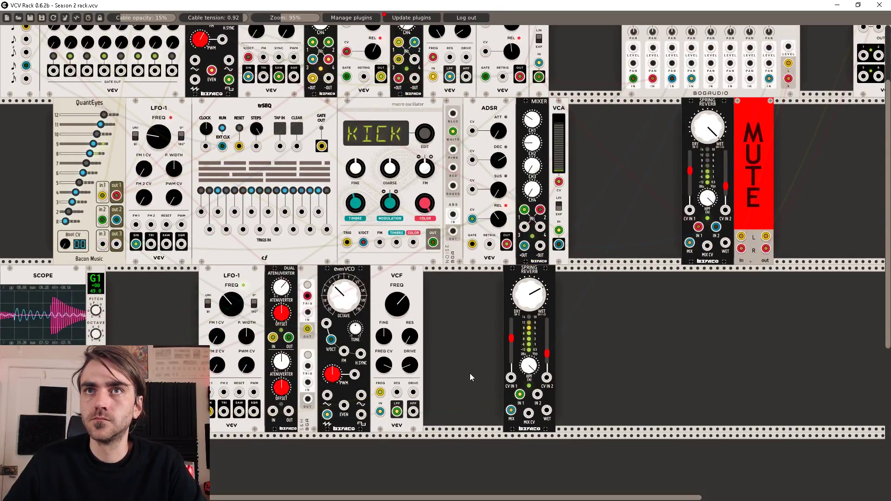
{"action": "scroll", "coordinate": [469, 373], "scroll_direction": "up", "scroll_amount": 1}
{"action": "left_click_drag", "start_coordinate": [357, 317], "coordinate": [357, 320]}
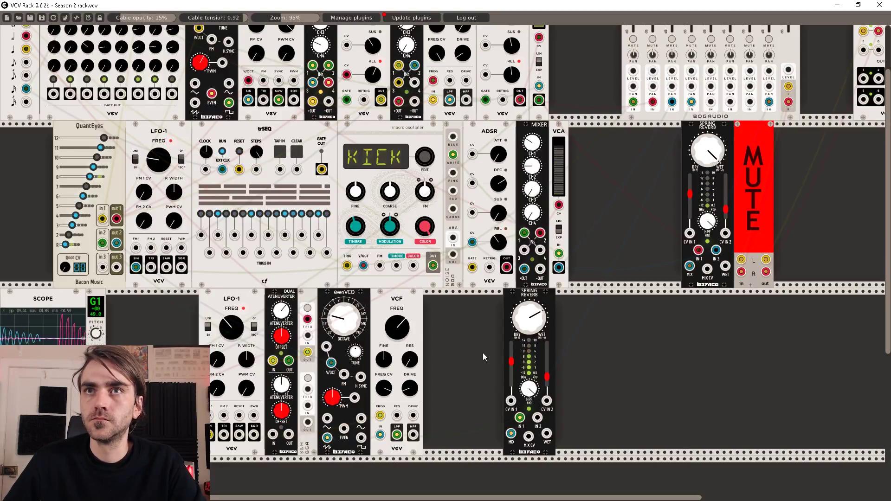
{"action": "scroll", "coordinate": [482, 356], "scroll_direction": "up", "scroll_amount": 2}
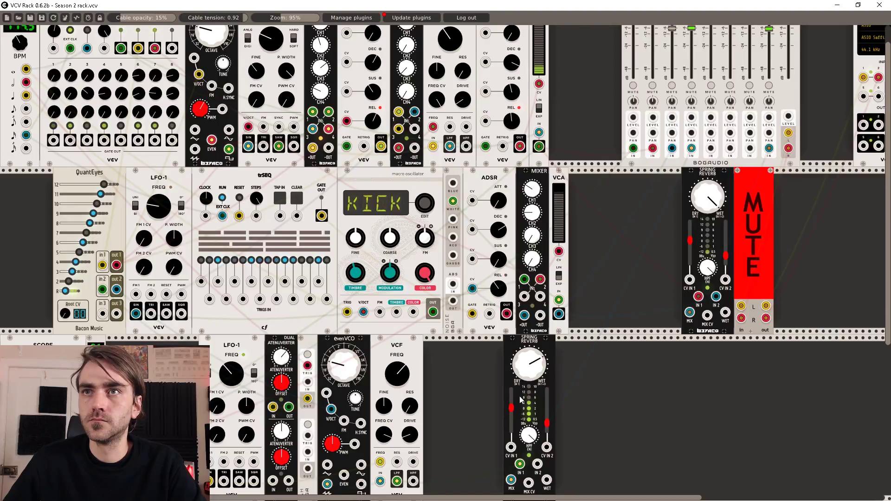
{"action": "scroll", "coordinate": [613, 374], "scroll_direction": "up", "scroll_amount": 1}
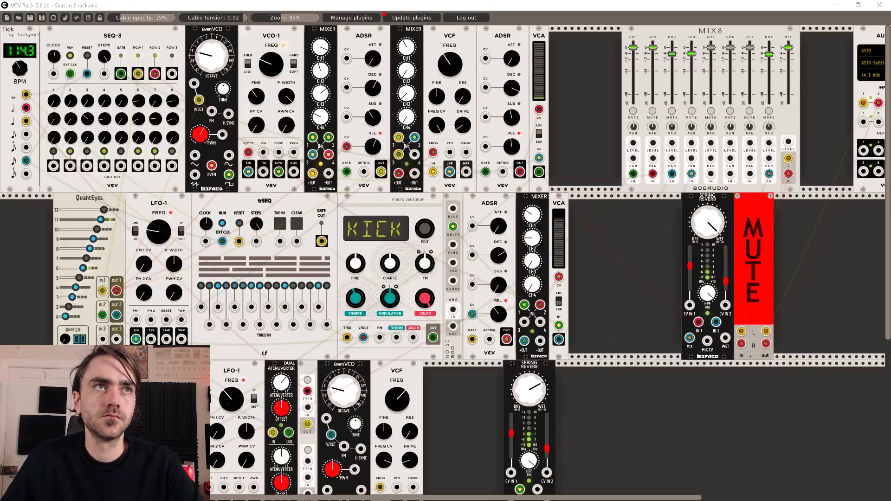
Mute CH3 on Mix8 and lower the cutoff frequency of the bottom-row VCF.
{"action": "scroll", "coordinate": [446, 260], "scroll_direction": "down", "scroll_amount": 2}
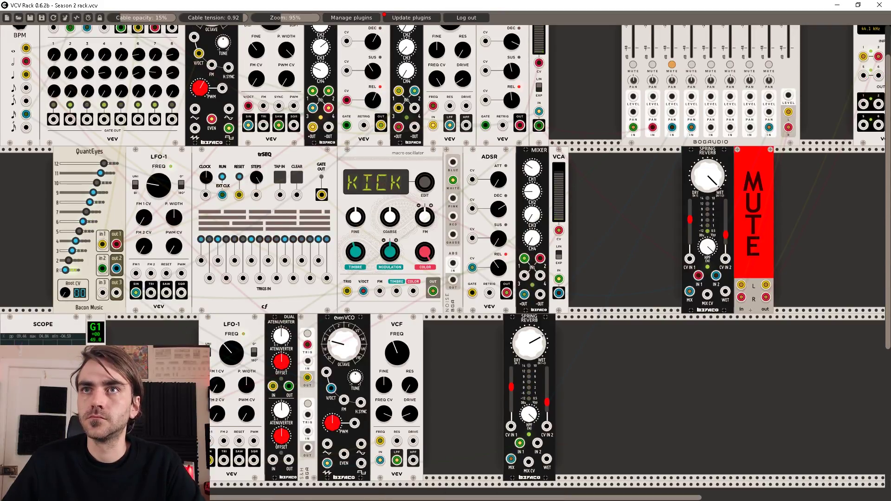
{"action": "scroll", "coordinate": [475, 391], "scroll_direction": "up", "scroll_amount": 2}
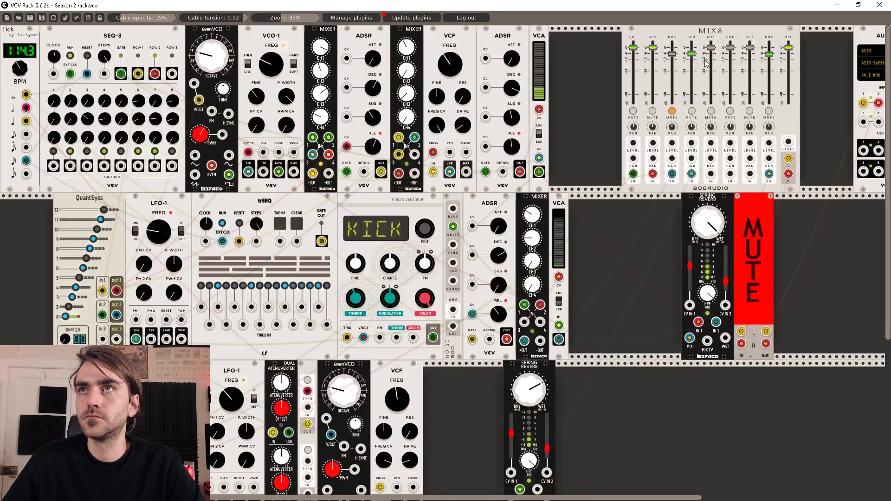
Raise Mix8's CH4 fader slightly and turn the bottom-row Spring Reverb's dry/wet mix further towards wet.
{"action": "left_click_drag", "start_coordinate": [694, 57], "coordinate": [694, 52]}
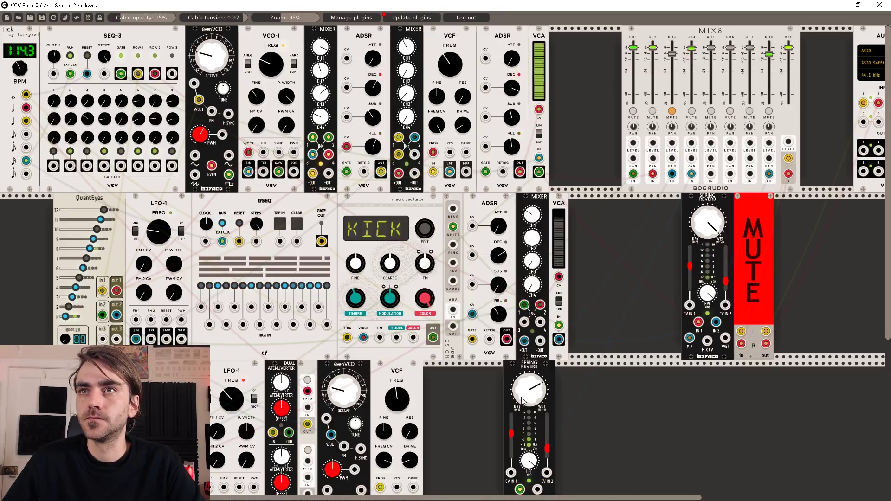
{"action": "left_click_drag", "start_coordinate": [522, 399], "coordinate": [522, 390]}
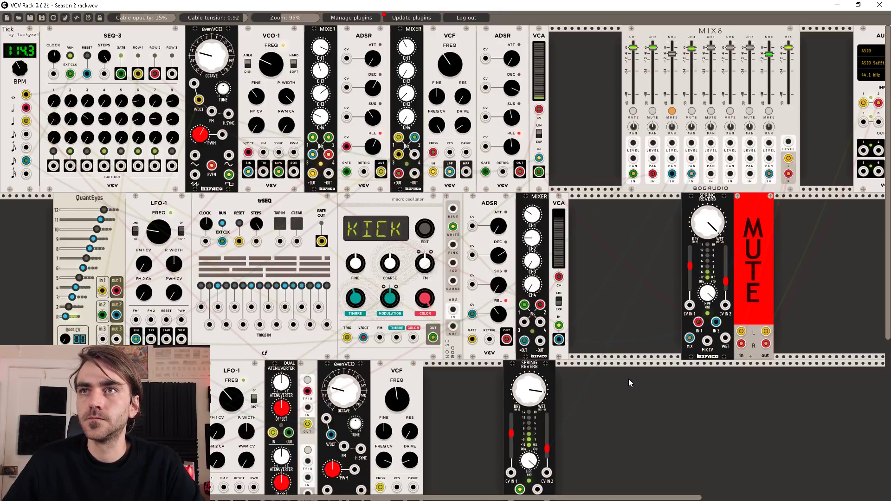
Turn up the attenuverter amount of the first Dual Atenuverter channel.
{"action": "scroll", "coordinate": [628, 379], "scroll_direction": "down", "scroll_amount": 2}
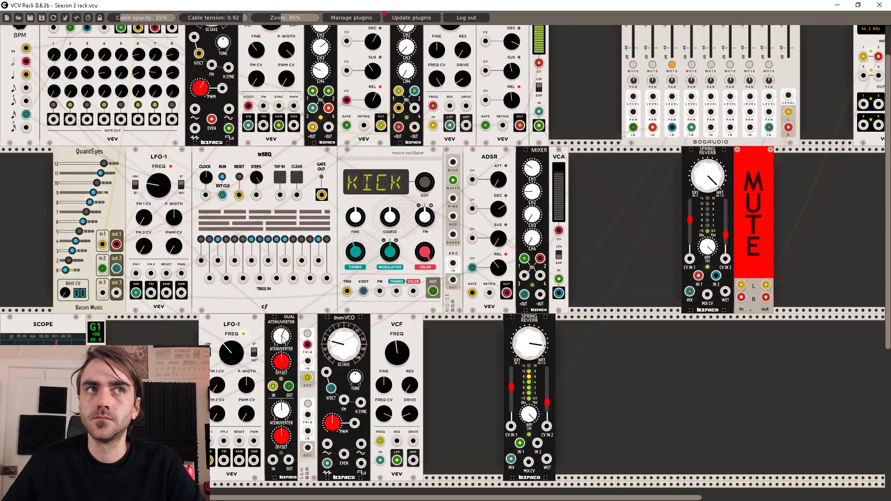
{"action": "scroll", "coordinate": [287, 284], "scroll_direction": "down", "scroll_amount": 3}
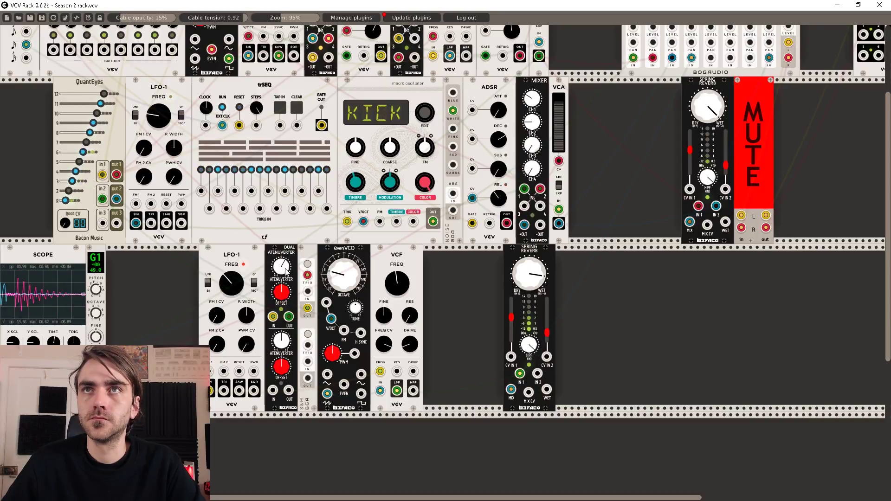
{"action": "scroll", "coordinate": [474, 371], "scroll_direction": "up", "scroll_amount": 2}
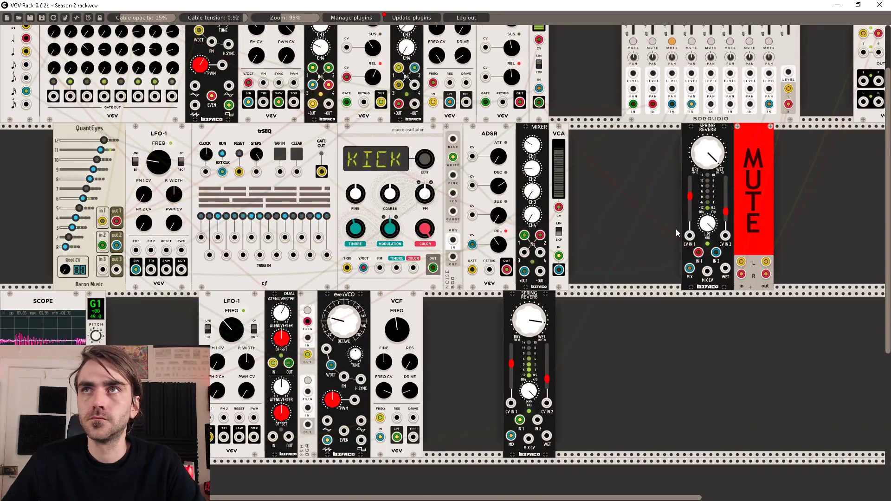
Mute CH1 on Mix8 briefly to audition the other voices, and unmute CH3 and CH1.
{"action": "scroll", "coordinate": [692, 139], "scroll_direction": "up", "scroll_amount": 2}
{"action": "left_click", "coordinate": [633, 88]}
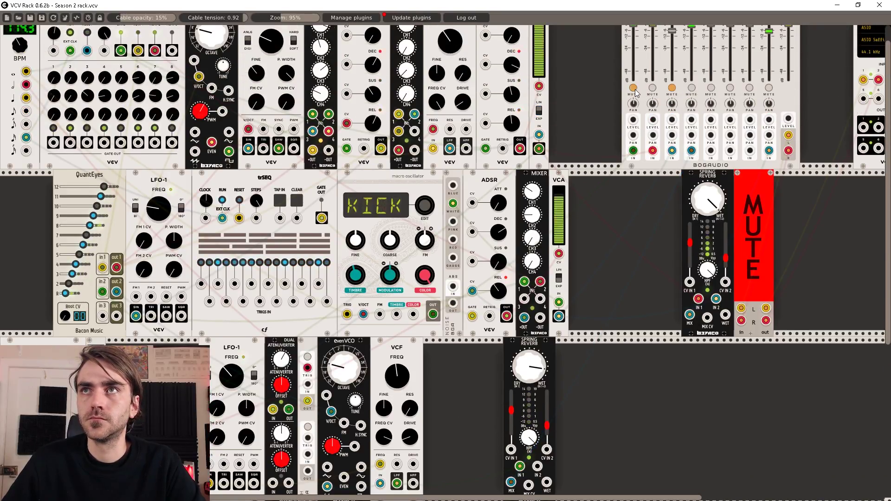
{"action": "scroll", "coordinate": [671, 98], "scroll_direction": "up", "scroll_amount": 1}
{"action": "left_click", "coordinate": [671, 87]}
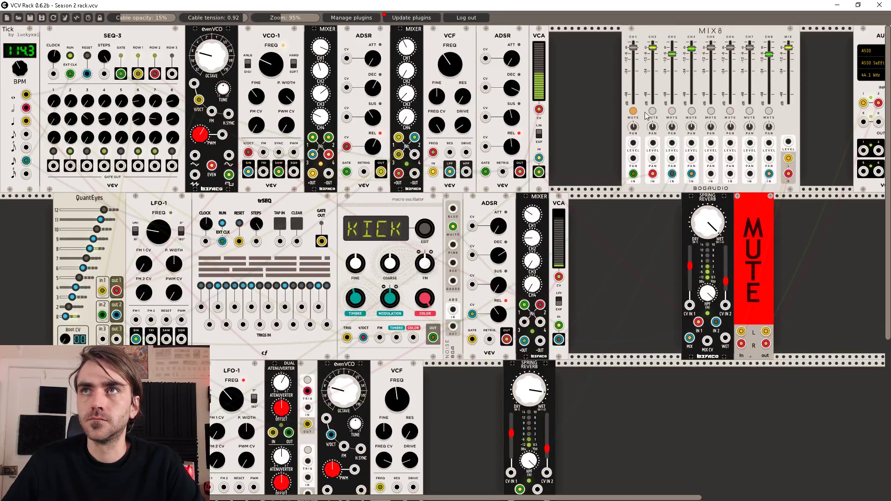
{"action": "left_click", "coordinate": [633, 88]}
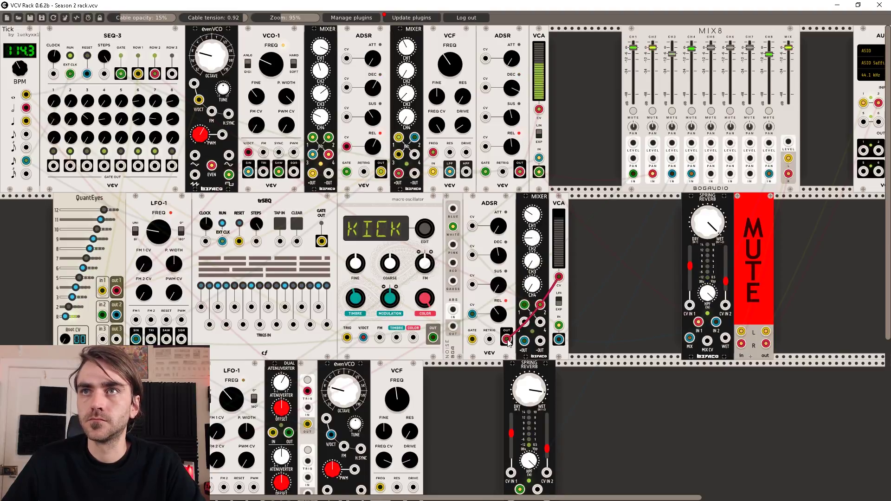
{"action": "left_click_drag", "start_coordinate": [508, 339], "coordinate": [677, 246]}
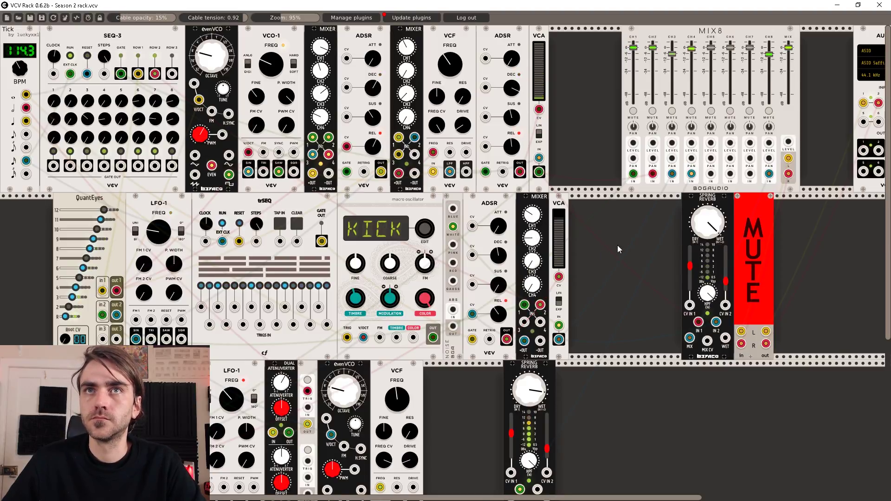
{"action": "scroll", "coordinate": [621, 241], "scroll_direction": "down", "scroll_amount": 2}
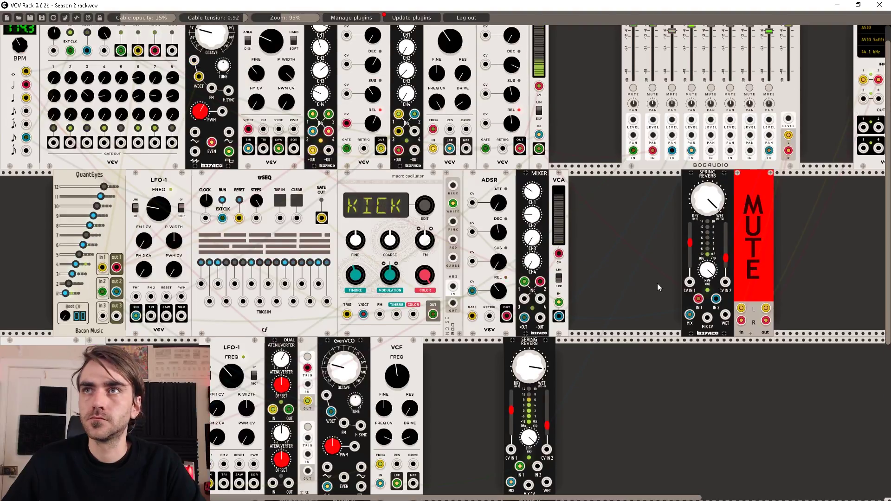
{"action": "scroll", "coordinate": [650, 284], "scroll_direction": "up", "scroll_amount": 2}
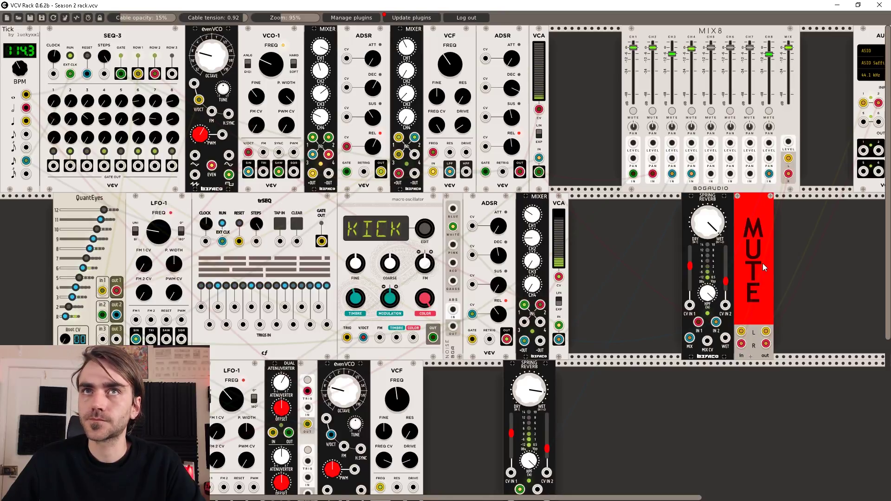
{"action": "left_click", "coordinate": [87, 151]}
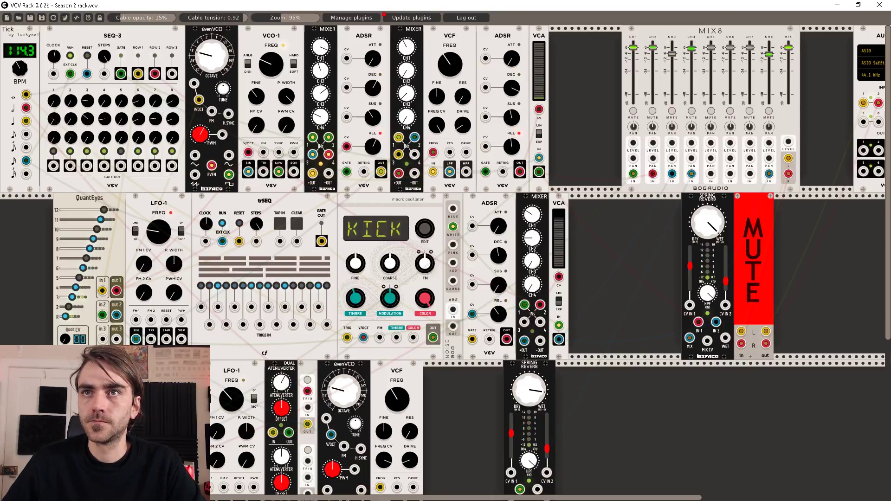
Lower the cutoff frequency of the bottom-row VCF further.
{"action": "right_click", "coordinate": [396, 404]}
{"action": "left_click", "coordinate": [404, 387]}
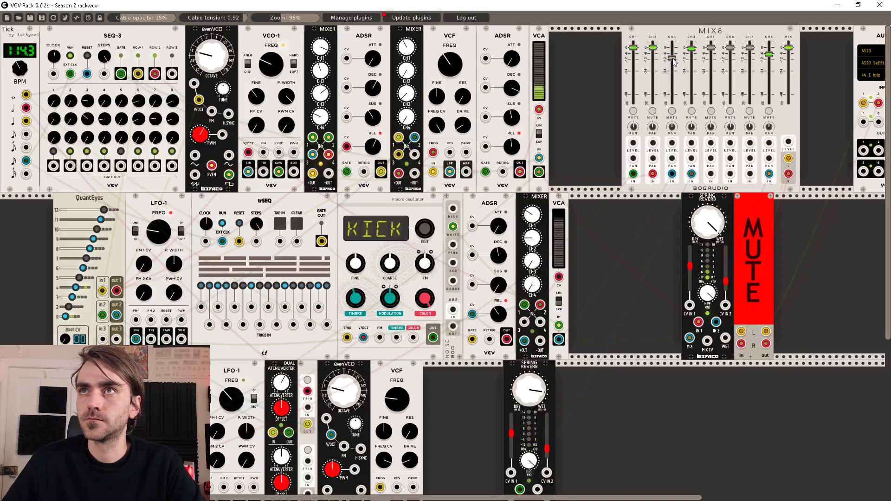
Lower Mix8's CH3 fader slightly and mute the audio output.
{"action": "left_click_drag", "start_coordinate": [673, 62], "coordinate": [674, 64]}
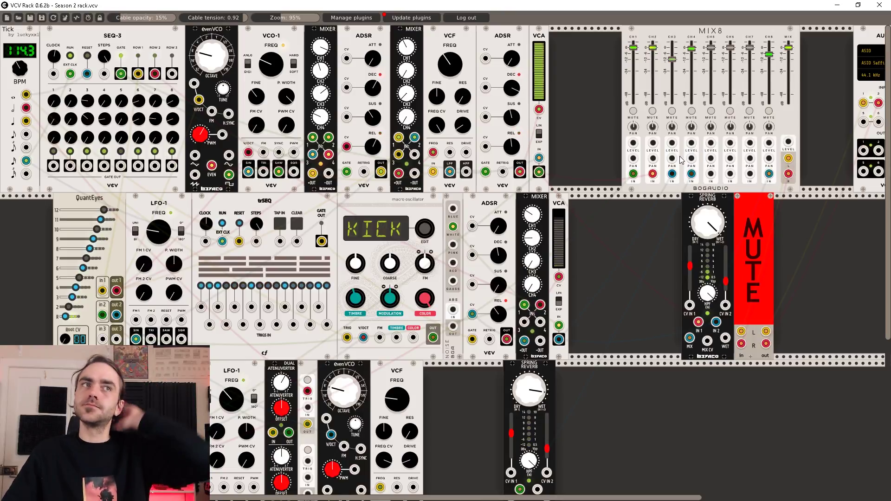
{"action": "left_click", "coordinate": [761, 246]}
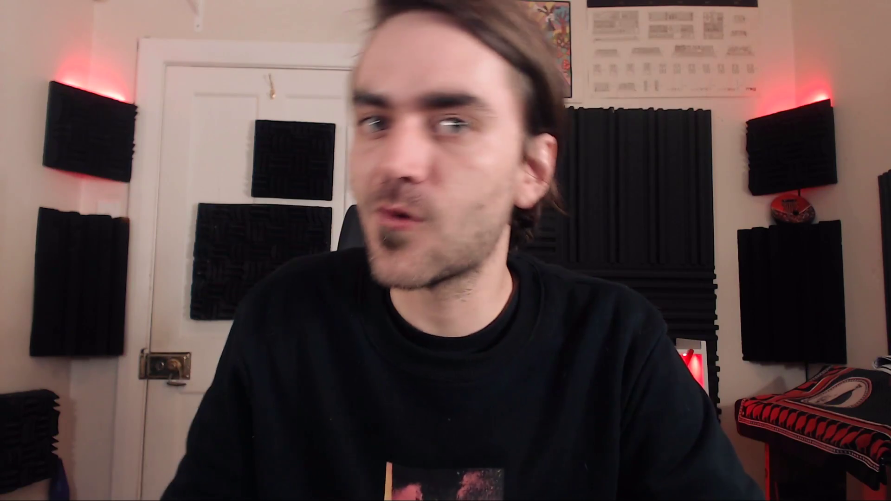